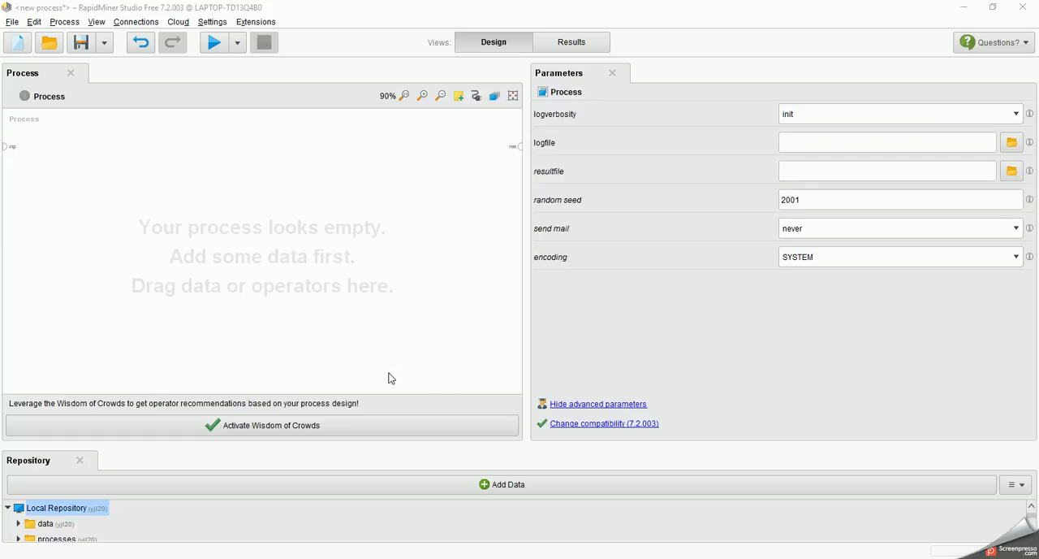
Step: Start a data import from the computer and choose IMC.xlsx in the Documents folder as the source file
{"action": "left_click", "coordinate": [410, 485]}
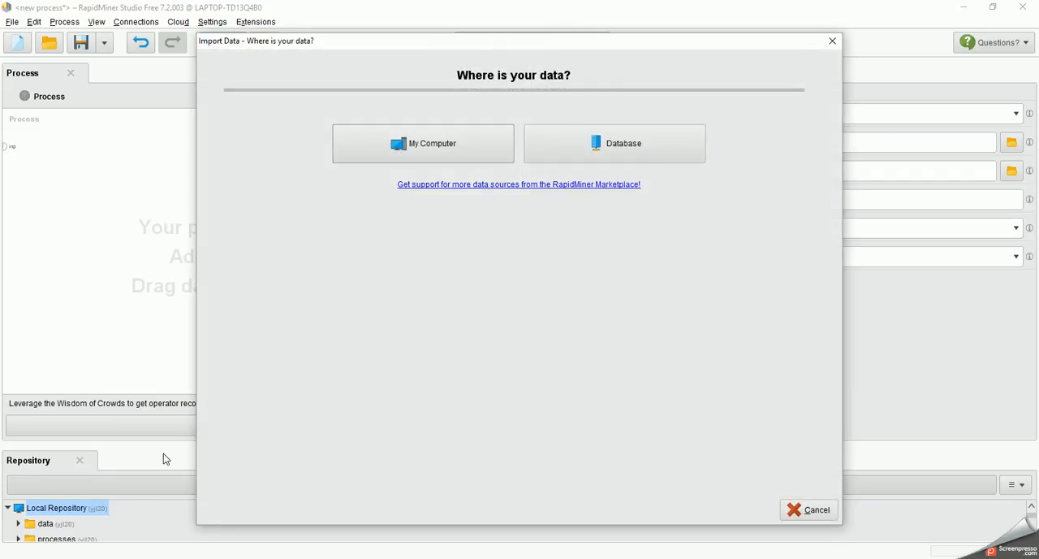
{"action": "left_click_drag", "start_coordinate": [363, 50], "coordinate": [447, 109]}
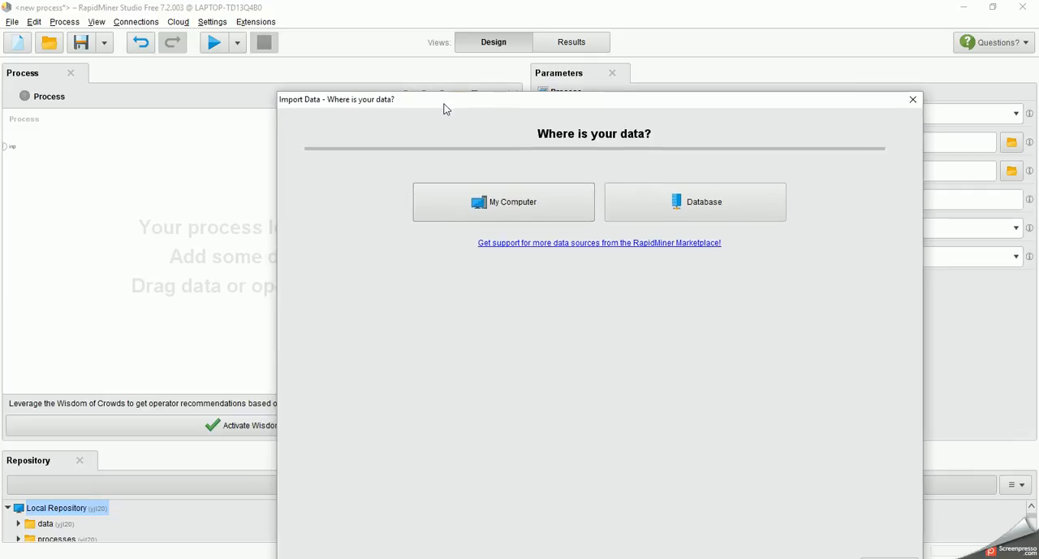
{"action": "left_click", "coordinate": [524, 208]}
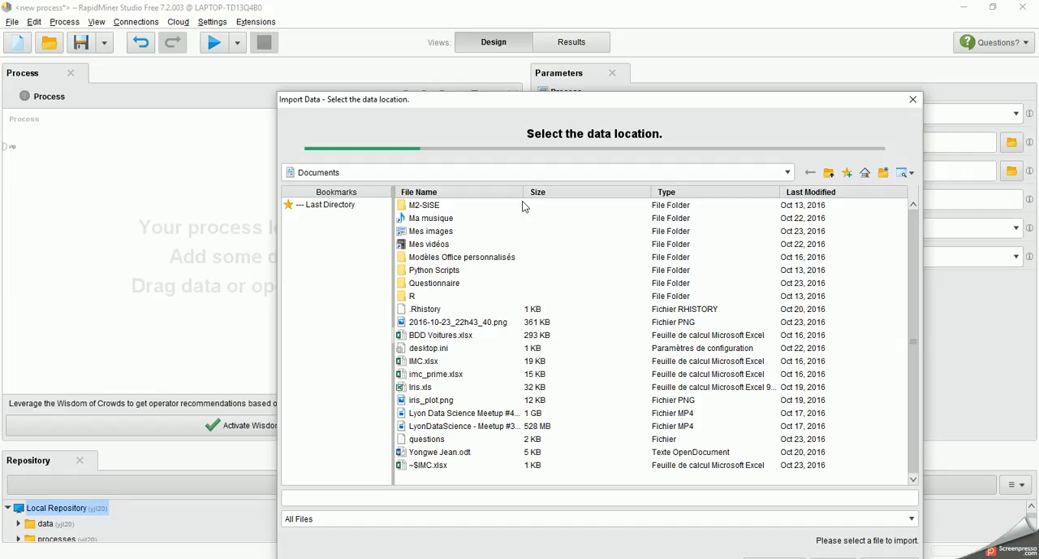
{"action": "left_click", "coordinate": [414, 365]}
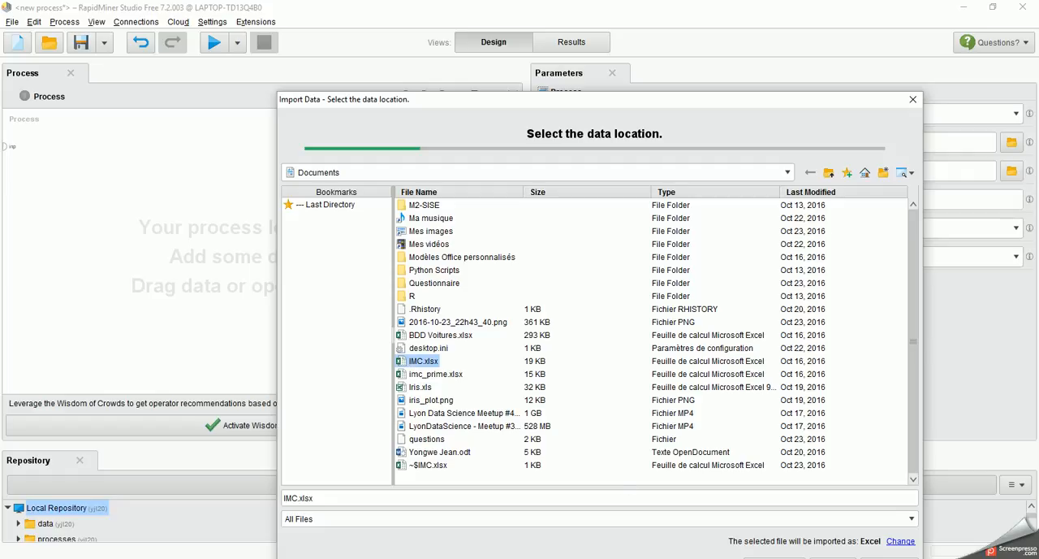
{"action": "left_click", "coordinate": [739, 128]}
{"action": "left_click_drag", "start_coordinate": [754, 101], "coordinate": [766, 52]}
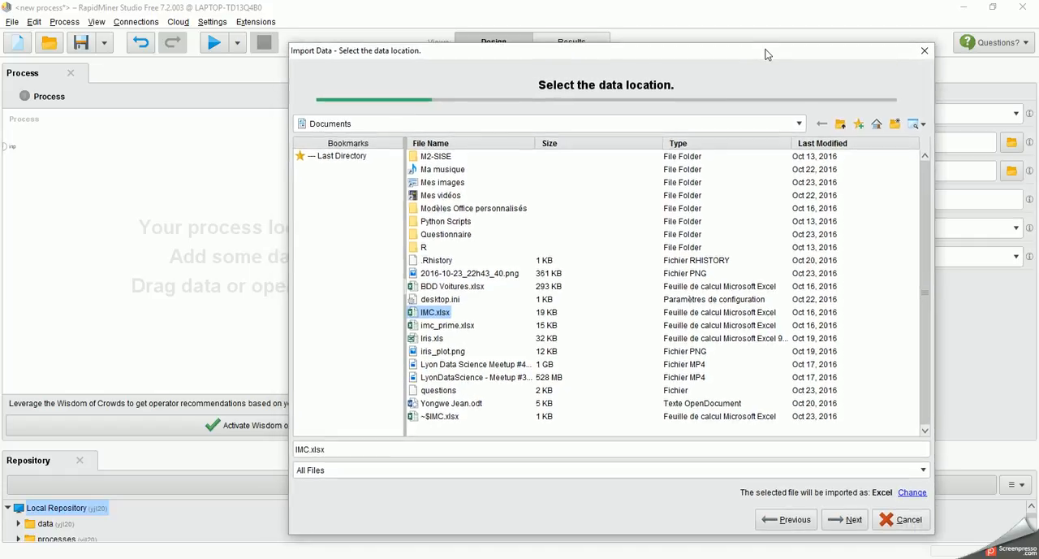
{"action": "left_click", "coordinate": [853, 521]}
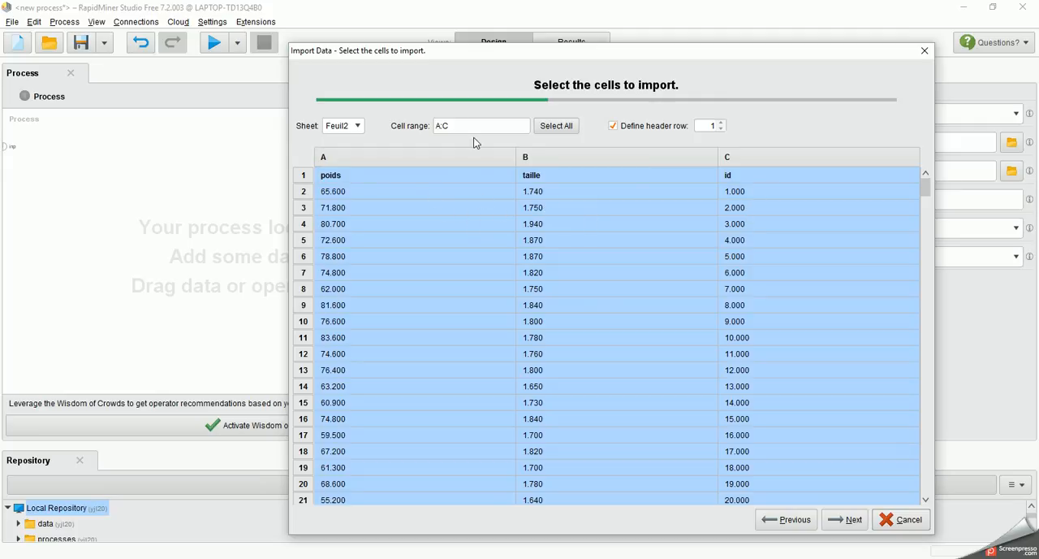
Step: Restrict the cell range of sheet Feuil2 to A:B and accept the default column formats
{"action": "left_click", "coordinate": [464, 127]}
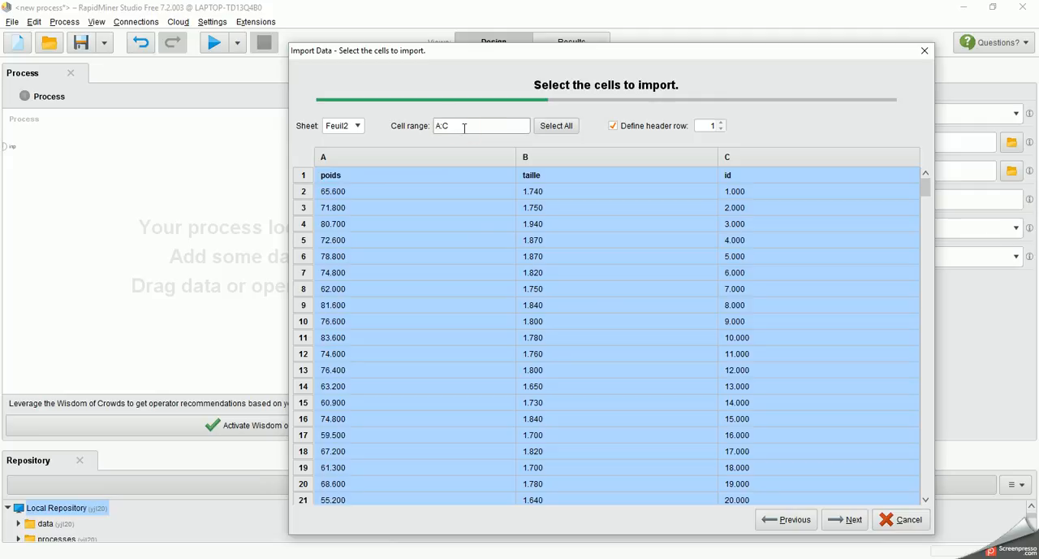
{"action": "key", "text": "BackSpace"}
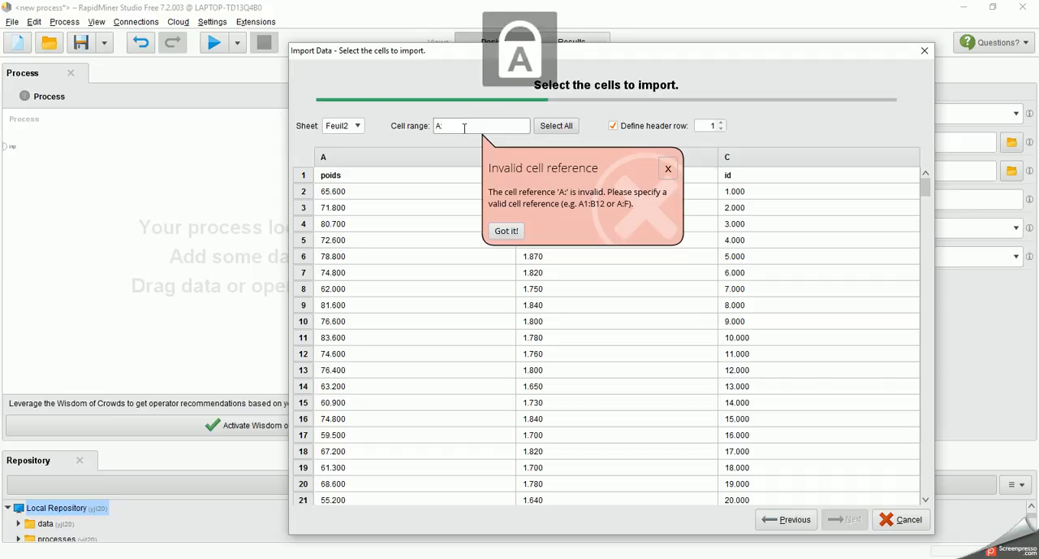
{"action": "type", "text": "B"}
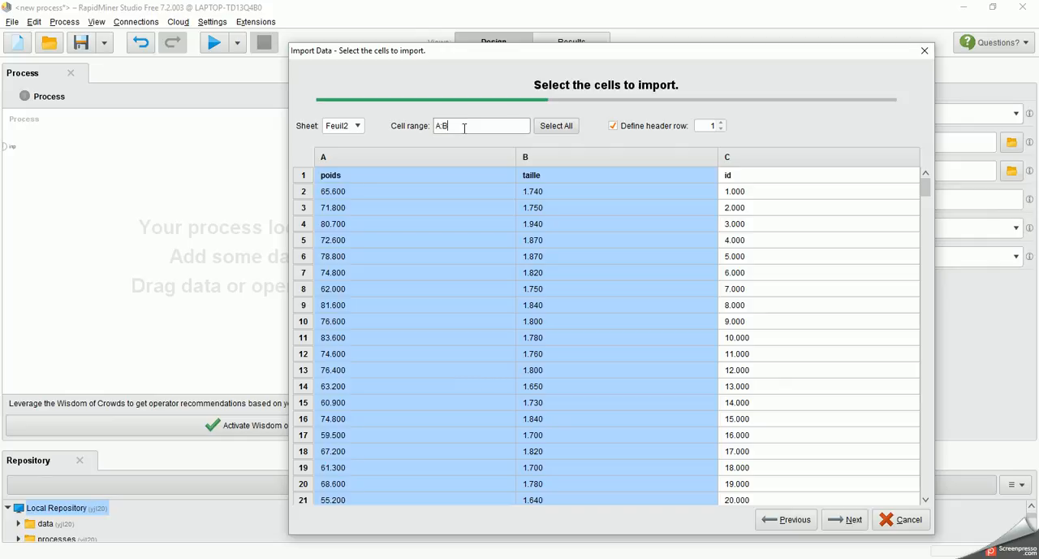
{"action": "left_click", "coordinate": [845, 519]}
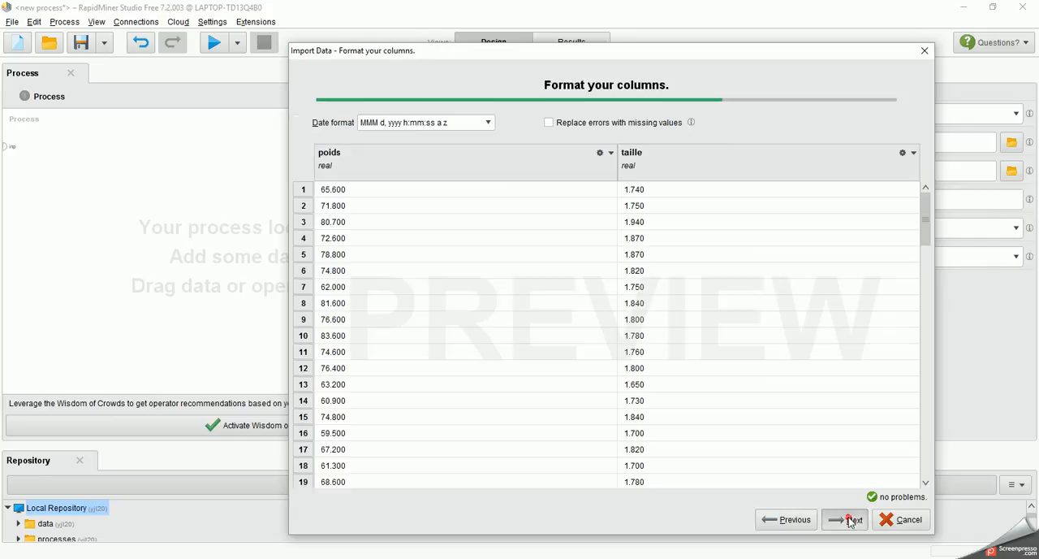
{"action": "left_click", "coordinate": [850, 521]}
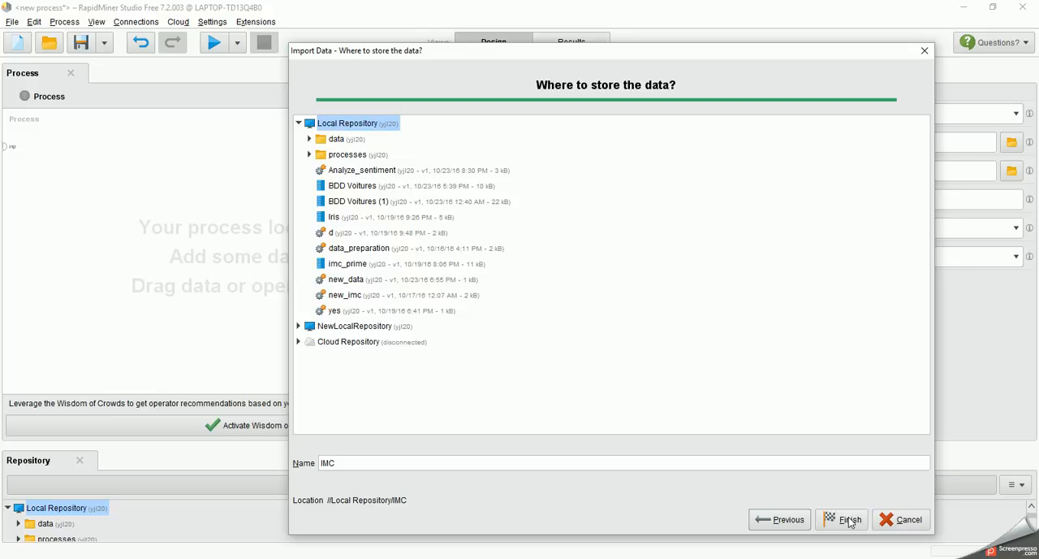
Step: Store the imported data in the Local Repository under the name IMC and finish the import
{"action": "left_click", "coordinate": [547, 463]}
{"action": "key", "text": "BackSpace"}
{"action": "key", "text": "BackSpace"}
{"action": "key", "text": "BackSpace"}
{"action": "key", "text": "Caps_Lock"}
{"action": "type", "text": "im"}
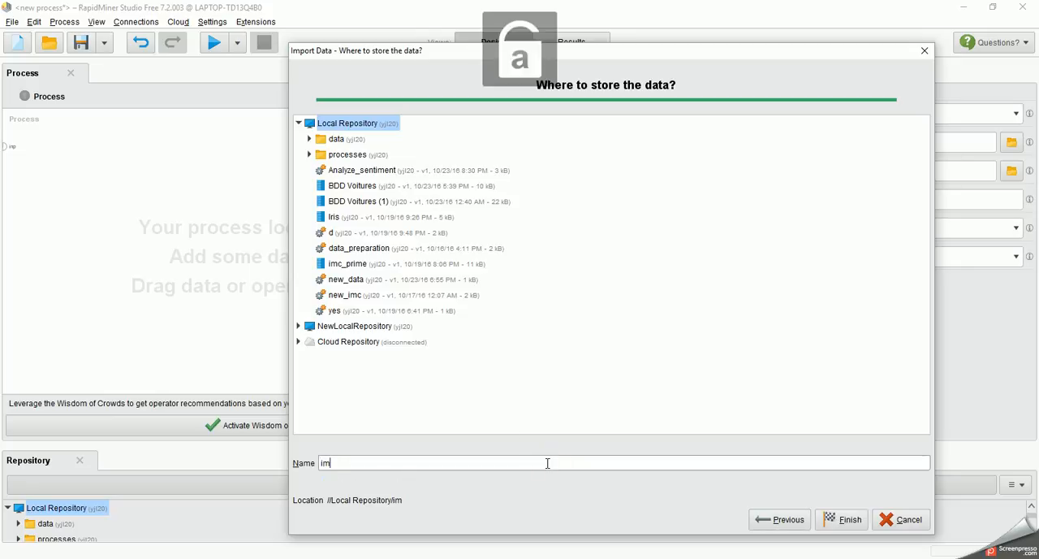
{"action": "key", "text": "BackSpace"}
{"action": "key", "text": "BackSpace"}
{"action": "key", "text": "Caps_Lock"}
{"action": "type", "text": "IMC"}
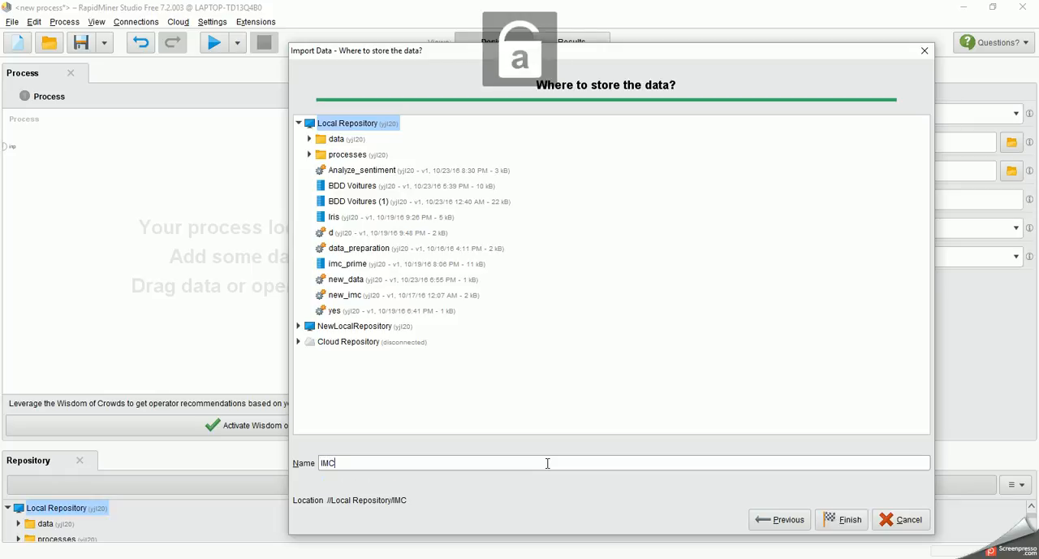
{"action": "left_click", "coordinate": [825, 524]}
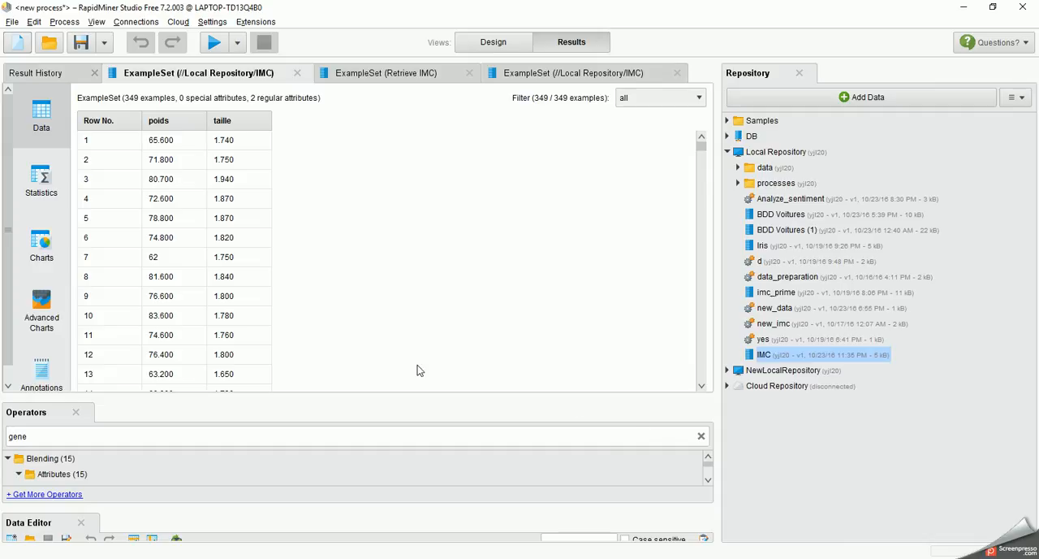
Step: Add the IMC dataset to the process, connect its output to the process result port, and run the process
{"action": "left_click", "coordinate": [702, 386]}
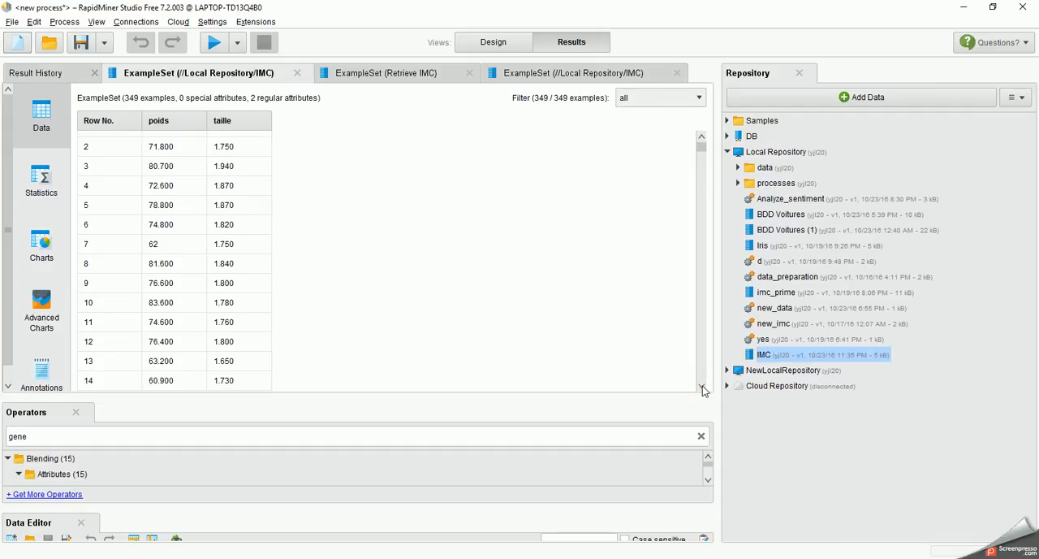
{"action": "left_click", "coordinate": [702, 387]}
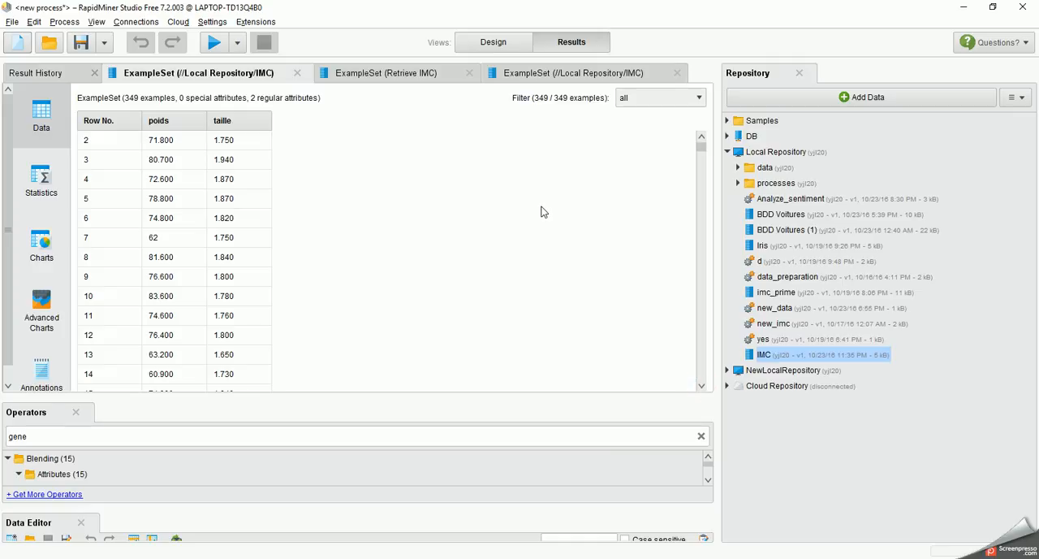
{"action": "left_click", "coordinate": [504, 42]}
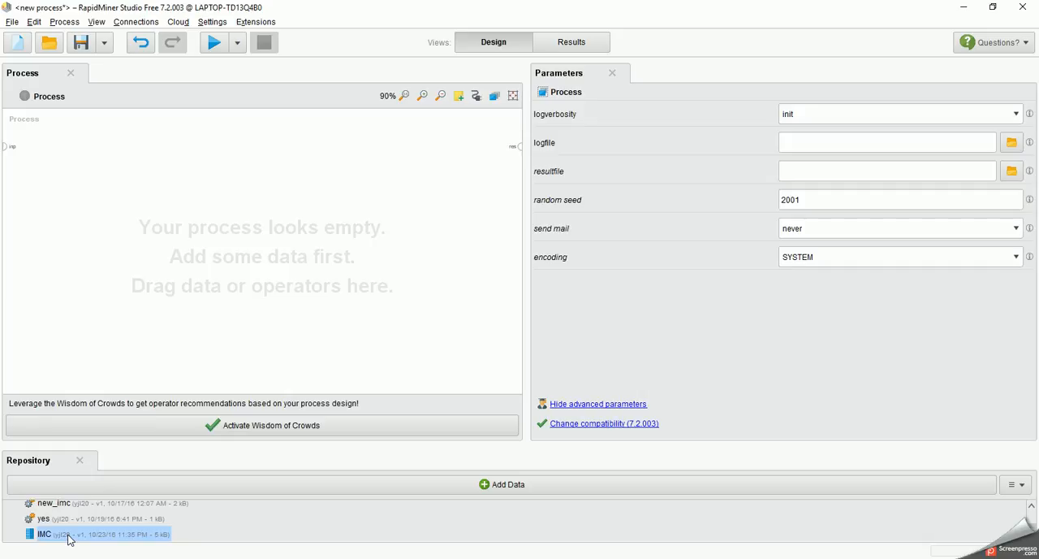
{"action": "left_click_drag", "start_coordinate": [69, 539], "coordinate": [196, 247]}
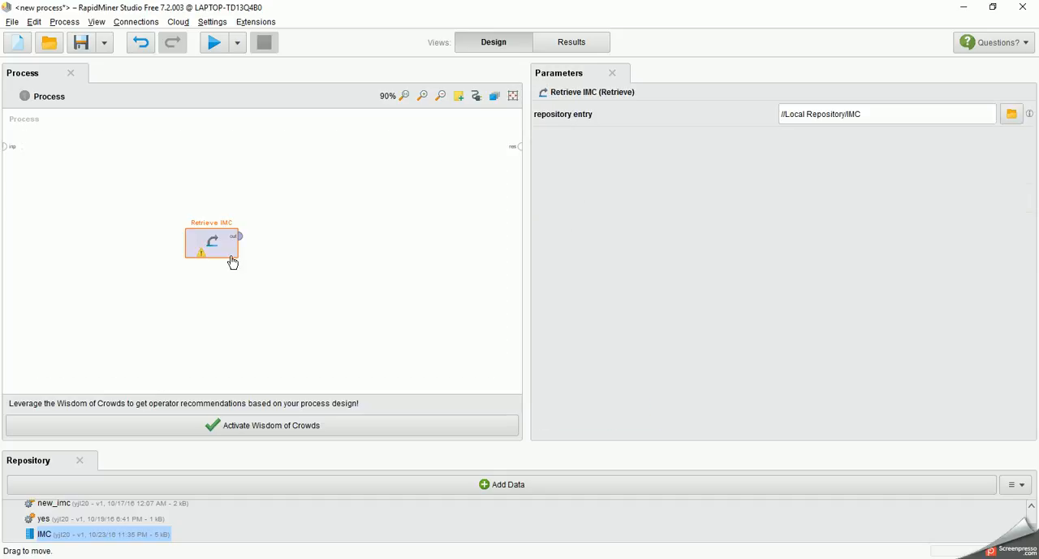
{"action": "left_click_drag", "start_coordinate": [241, 242], "coordinate": [520, 154]}
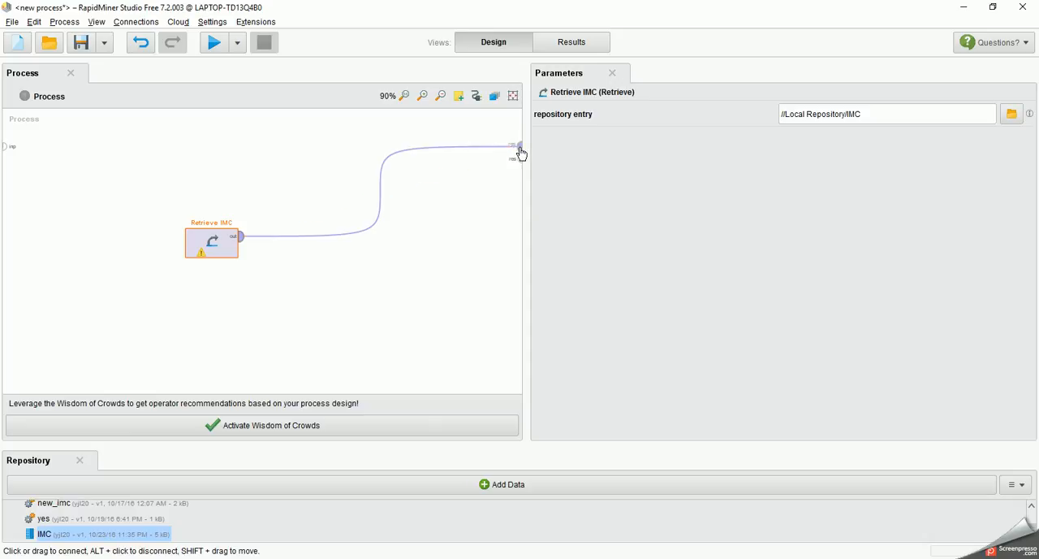
{"action": "mouse_move", "coordinate": [240, 241]}
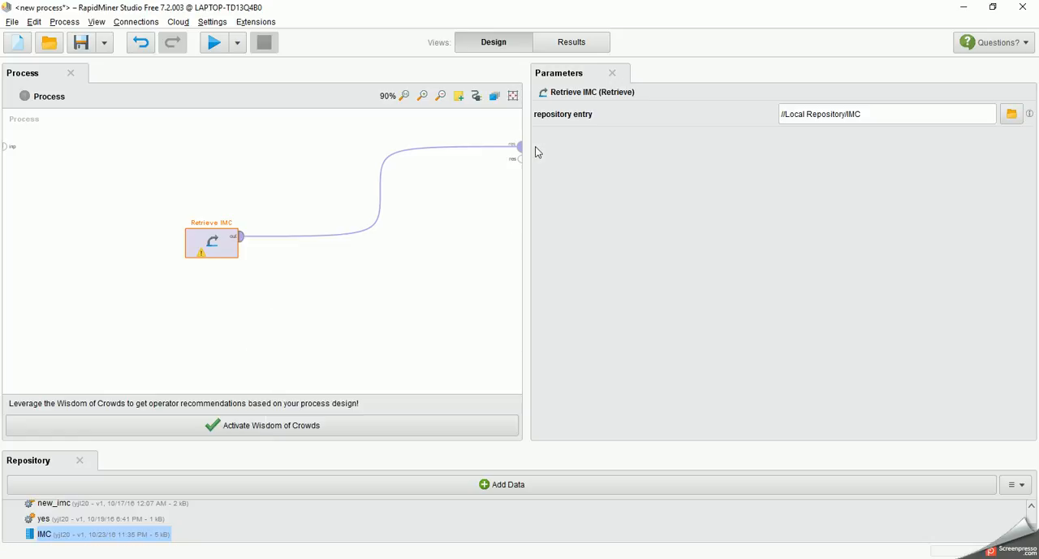
{"action": "left_click", "coordinate": [215, 44]}
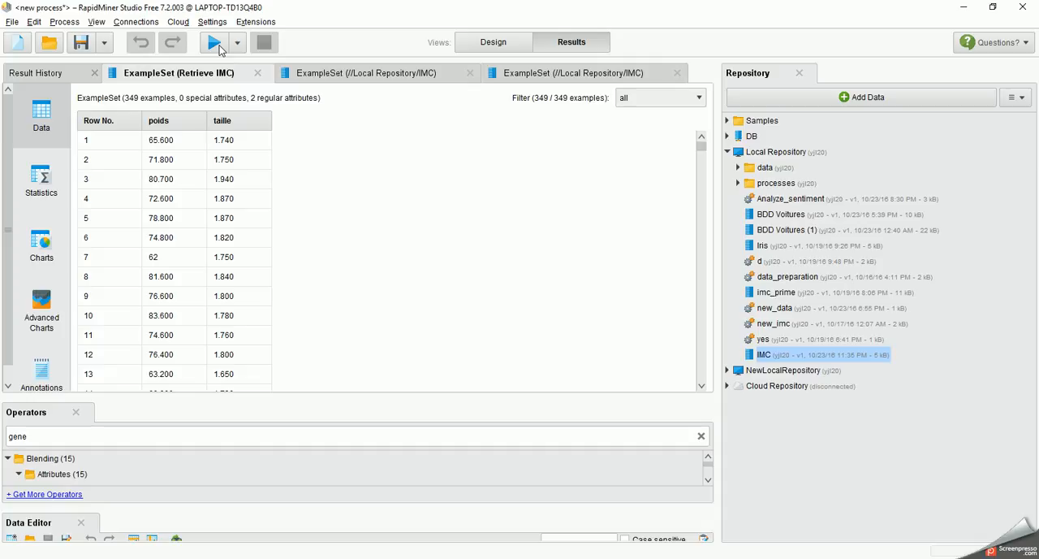
Step: Search the operators for "generate" and try to place Generate Attributes from the results view
{"action": "left_click", "coordinate": [494, 44]}
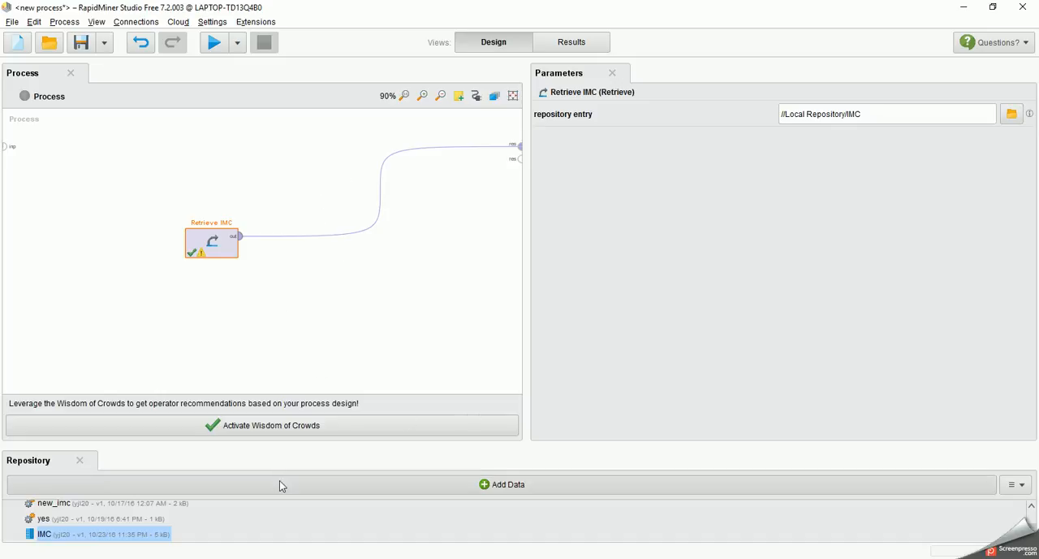
{"action": "left_click", "coordinate": [552, 40]}
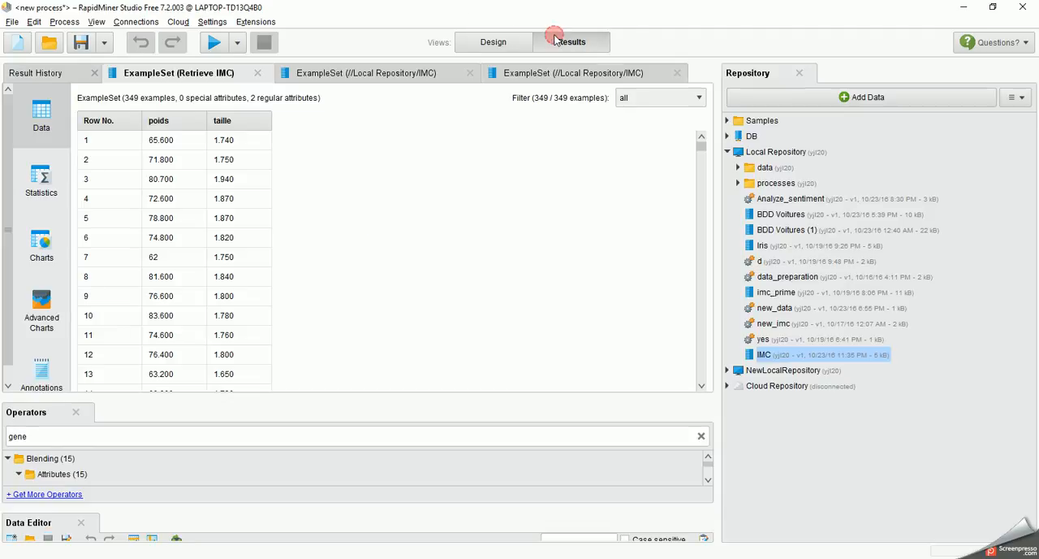
{"action": "double_click", "coordinate": [88, 439]}
{"action": "key", "text": "BackSpace"}
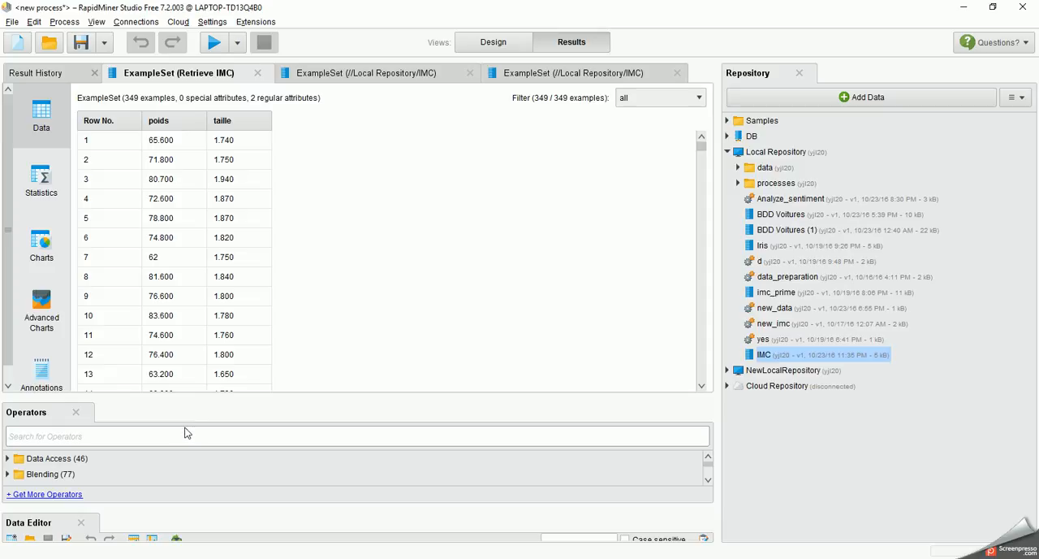
{"action": "type", "text": "gen"}
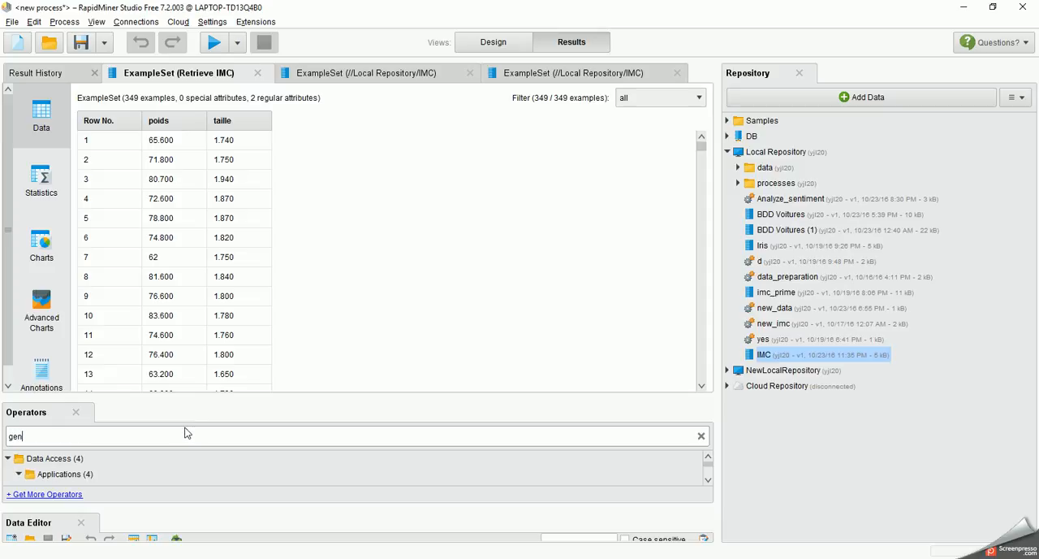
{"action": "type", "text": "erate"}
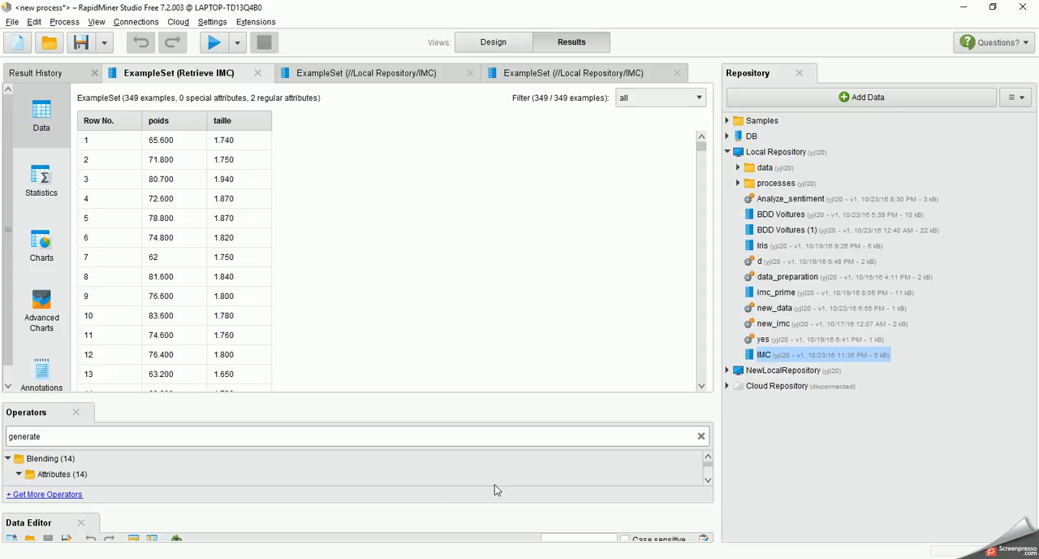
{"action": "left_click", "coordinate": [708, 479]}
{"action": "left_click", "coordinate": [708, 480]}
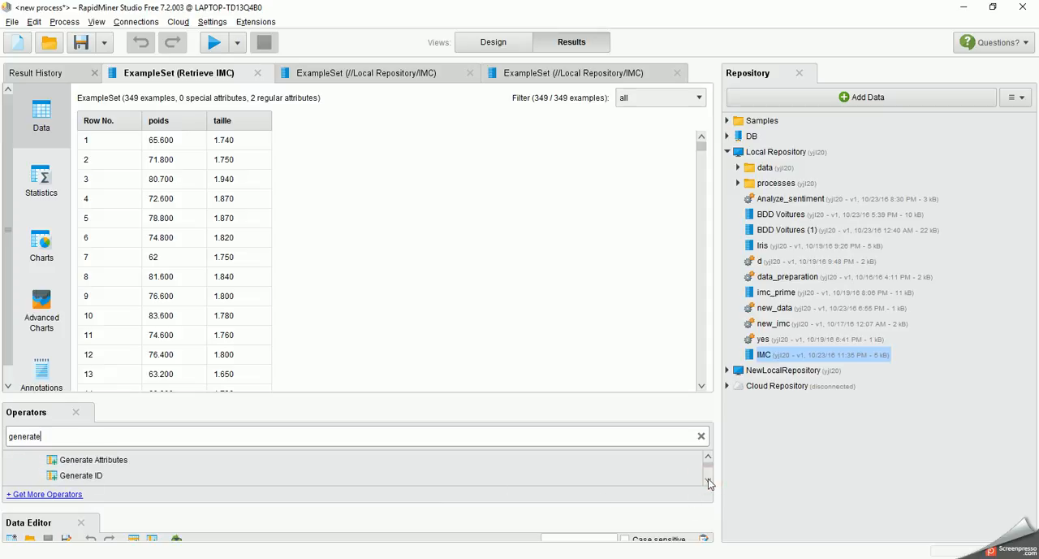
{"action": "left_click_drag", "start_coordinate": [66, 463], "coordinate": [449, 192]}
Step: Insert a Generate Attributes operator into the process design and place it on the connection between Retrieve IMC and the result port
{"action": "left_click", "coordinate": [466, 47]}
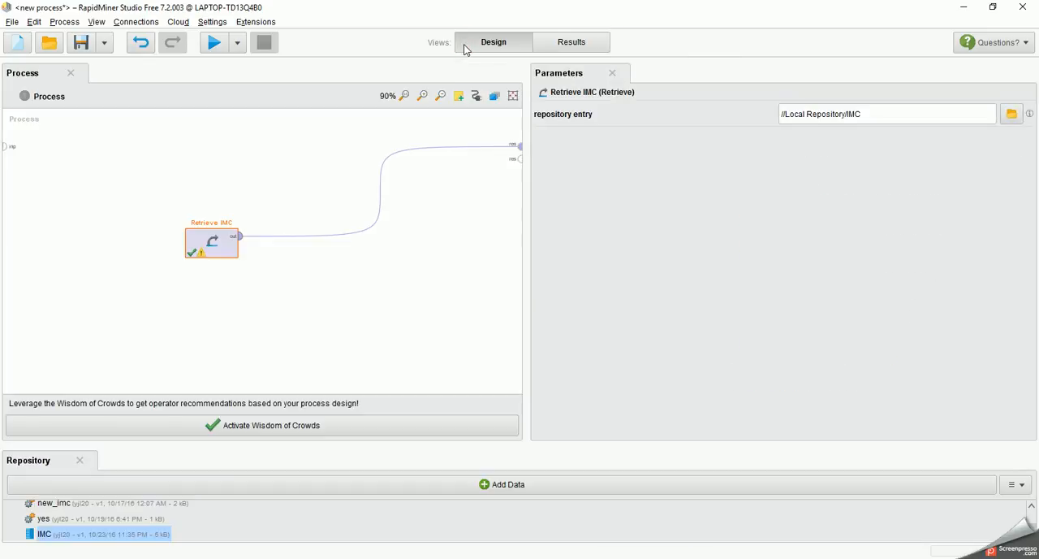
{"action": "right_click", "coordinate": [301, 272]}
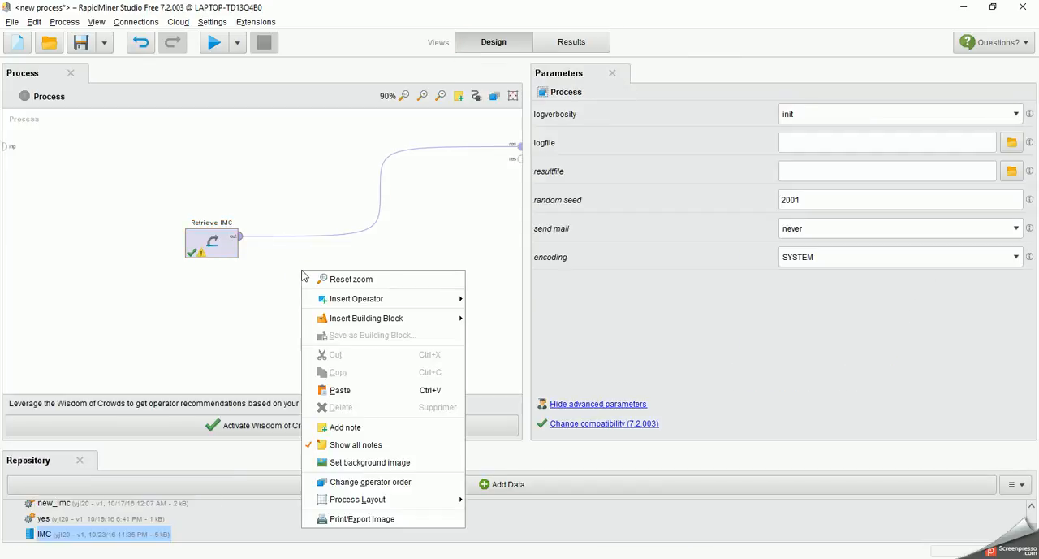
{"action": "mouse_move", "coordinate": [317, 304]}
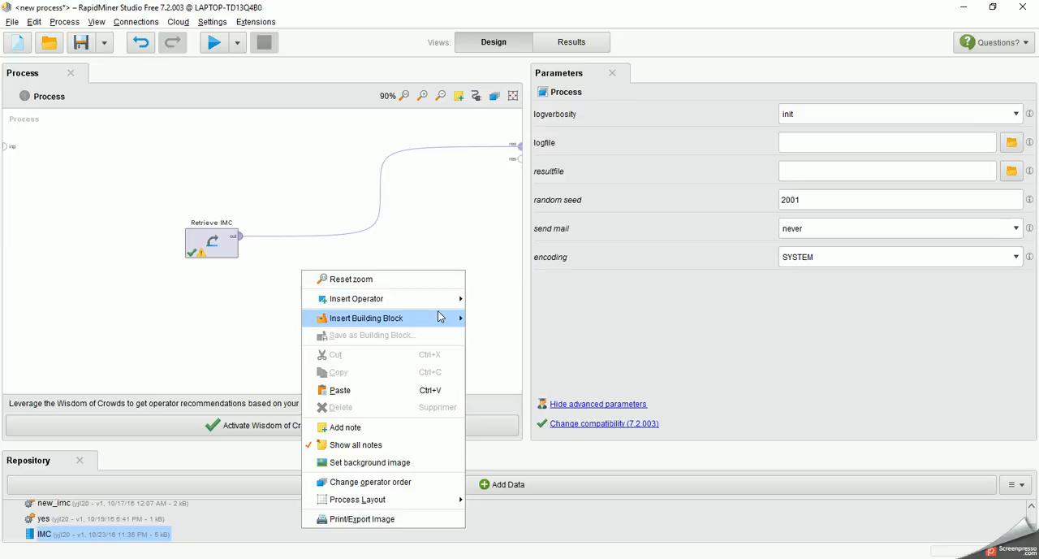
{"action": "mouse_move", "coordinate": [428, 306]}
{"action": "mouse_move", "coordinate": [500, 318]}
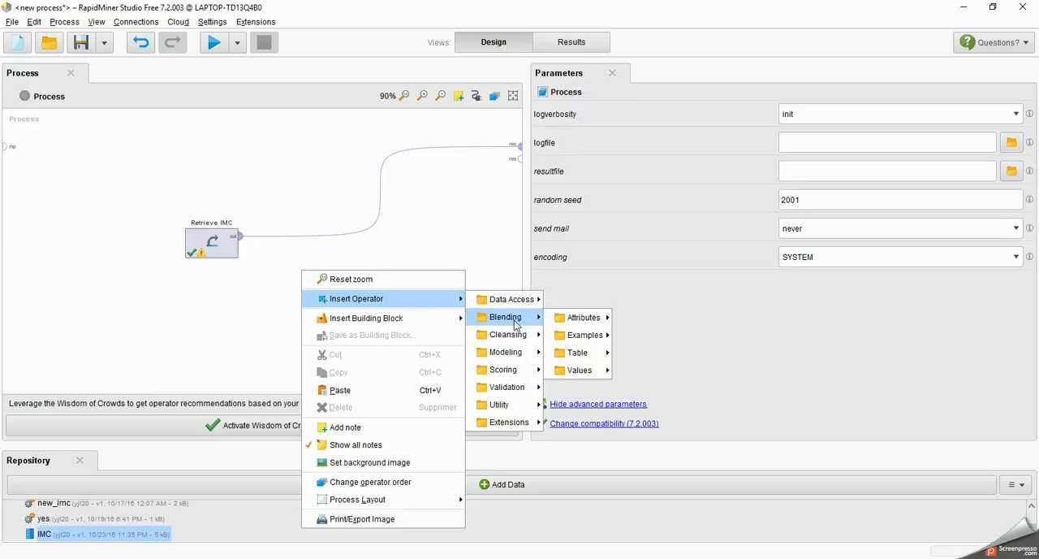
{"action": "mouse_move", "coordinate": [560, 324]}
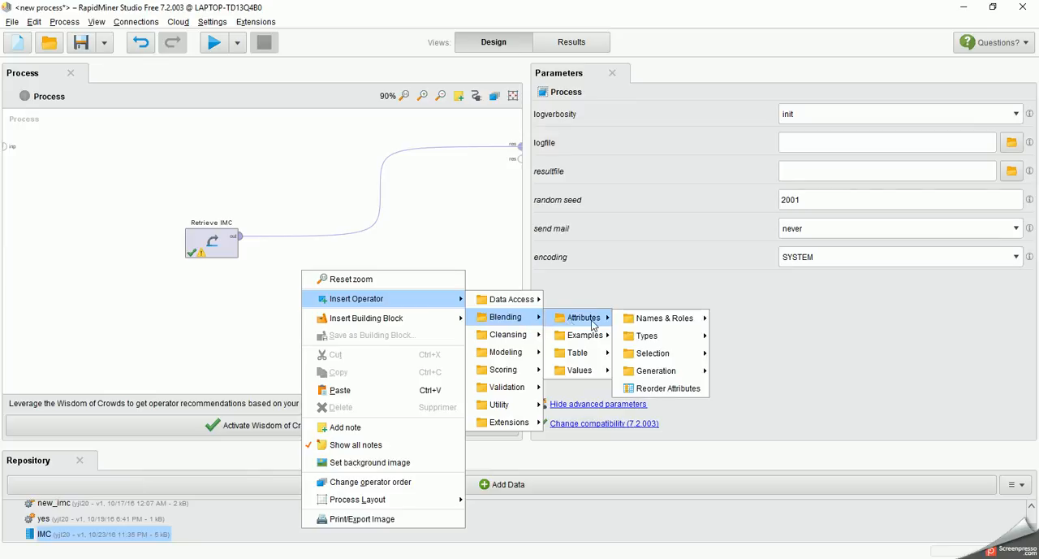
{"action": "mouse_move", "coordinate": [666, 376]}
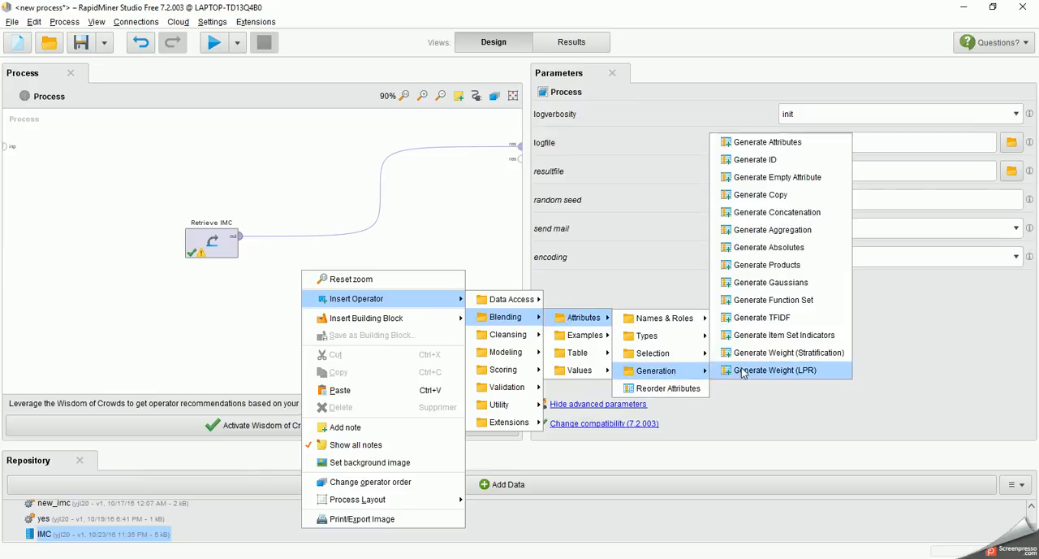
{"action": "left_click", "coordinate": [765, 147]}
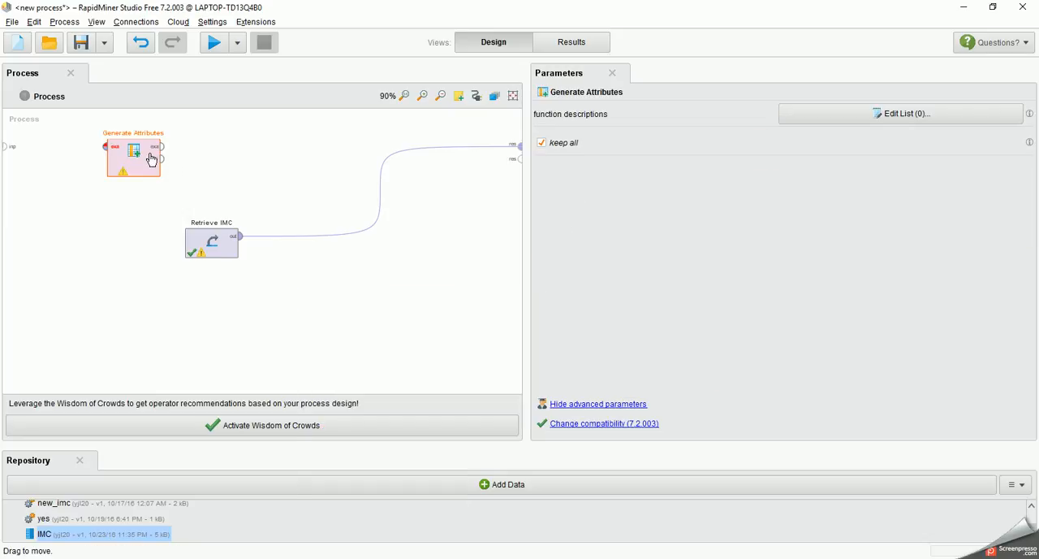
{"action": "left_click_drag", "start_coordinate": [153, 159], "coordinate": [330, 235]}
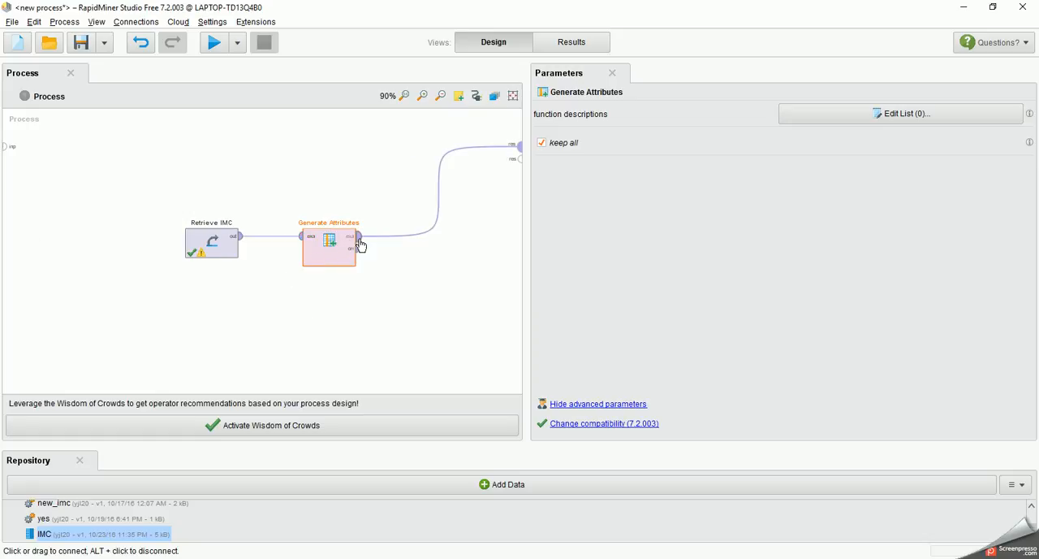
Step: Open the function descriptions of the Generate Attributes operator and name the new attribute IMC
{"action": "mouse_move", "coordinate": [360, 242]}
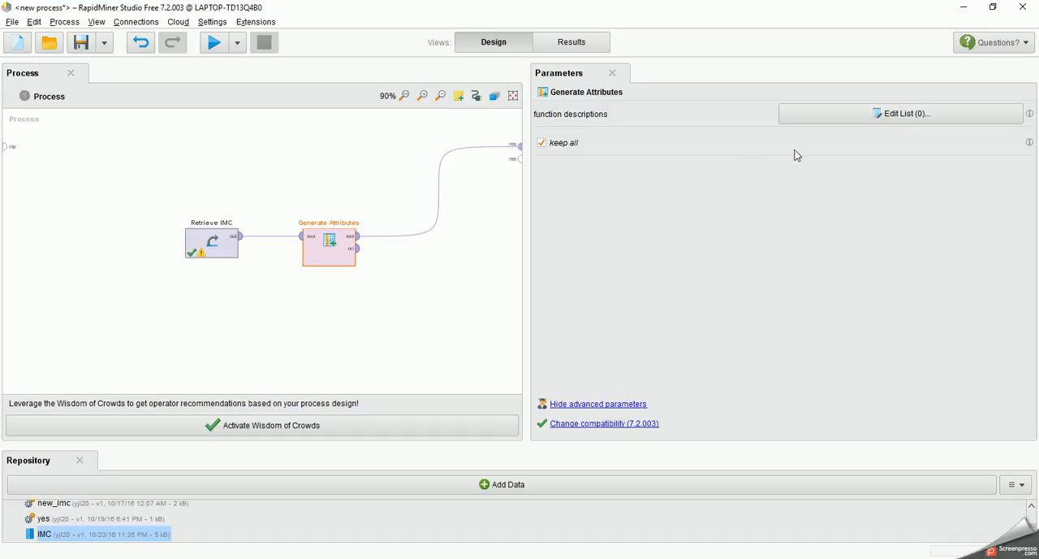
{"action": "left_click", "coordinate": [844, 122]}
{"action": "left_click", "coordinate": [363, 201]}
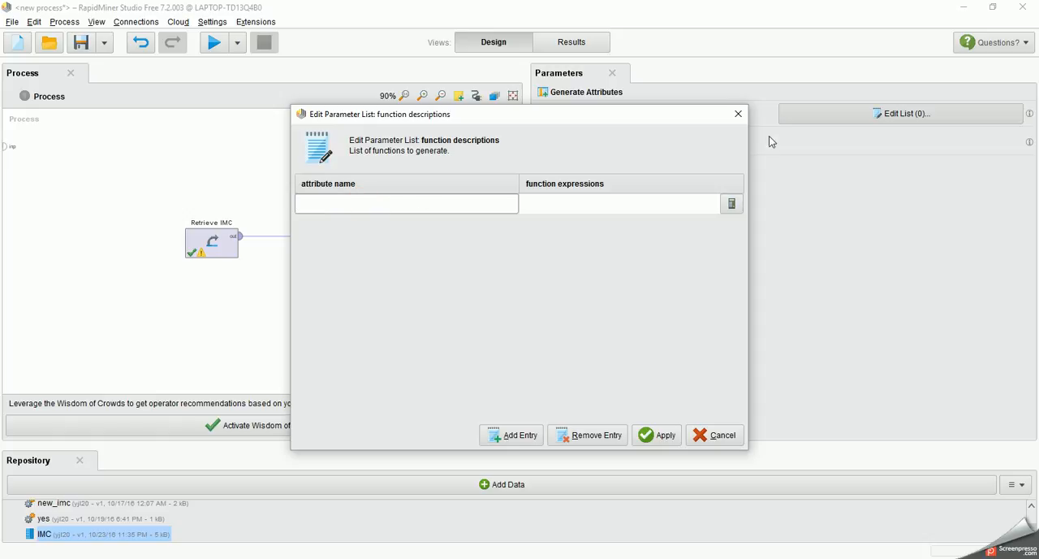
{"action": "left_click", "coordinate": [353, 208]}
{"action": "key", "text": "Caps_Lock"}
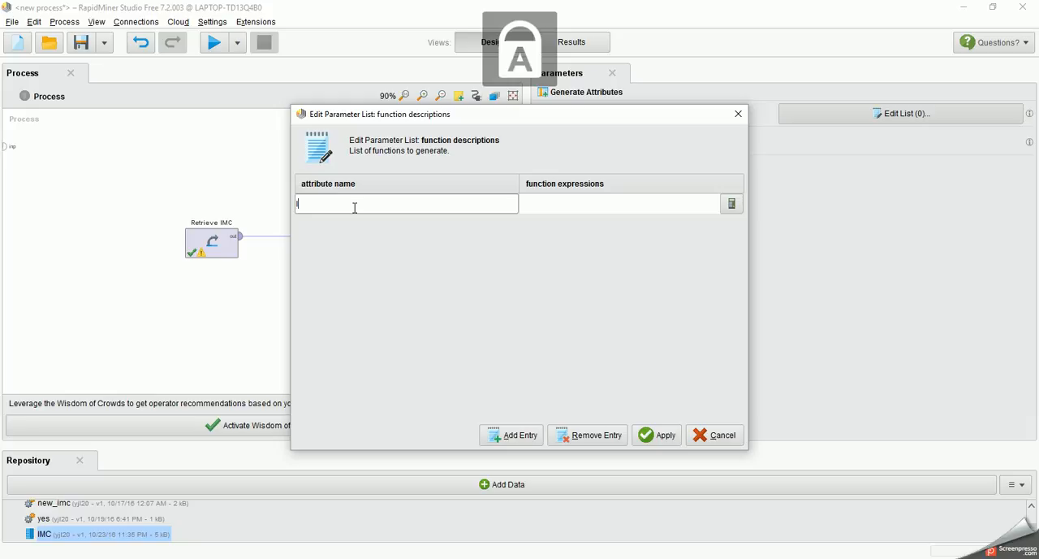
{"action": "type", "text": "IMC"}
{"action": "key", "text": "Caps_Lock"}
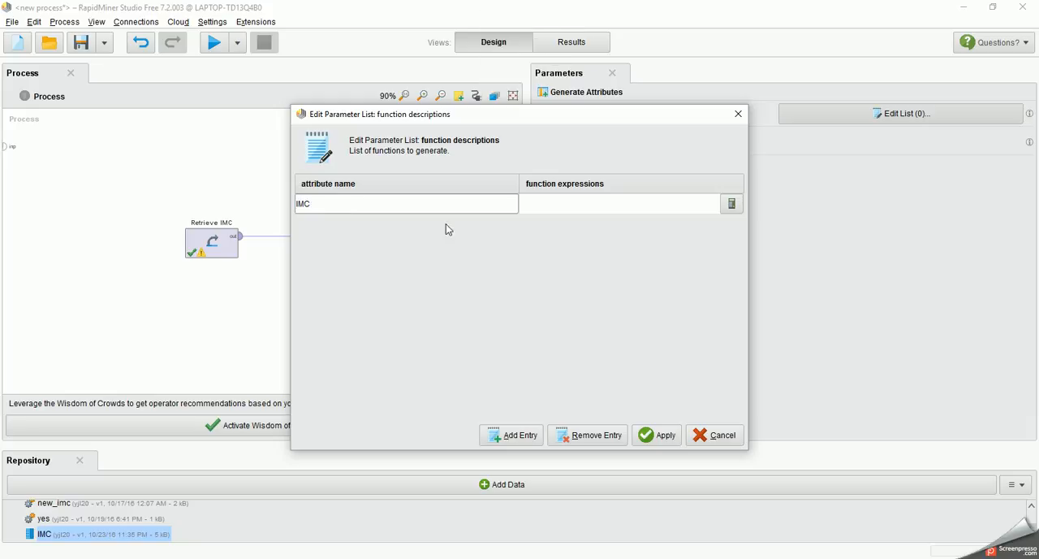
Step: Define the IMC attribute's function expression as poids/taille^2 and apply the function list
{"action": "left_click", "coordinate": [732, 205]}
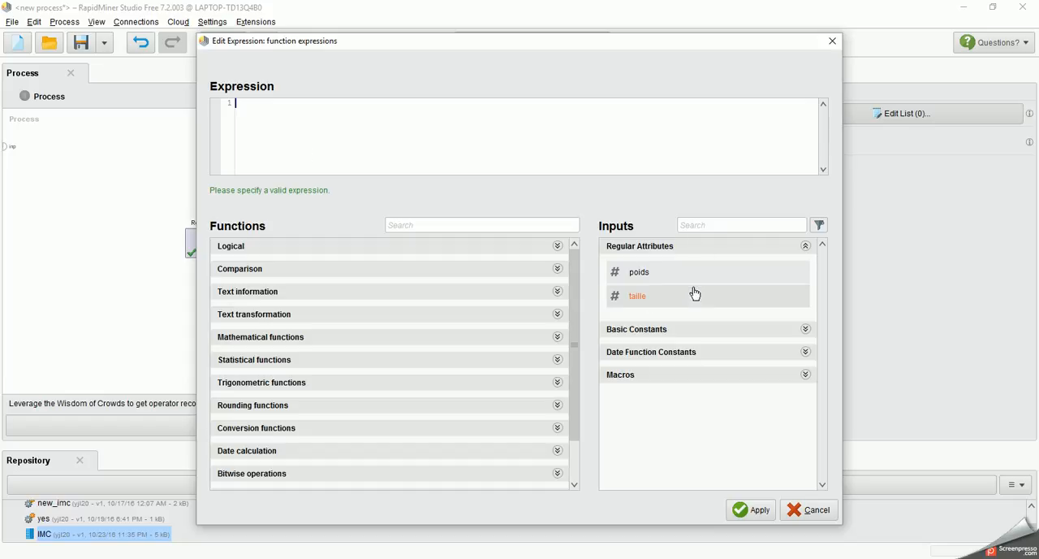
{"action": "left_click", "coordinate": [663, 279]}
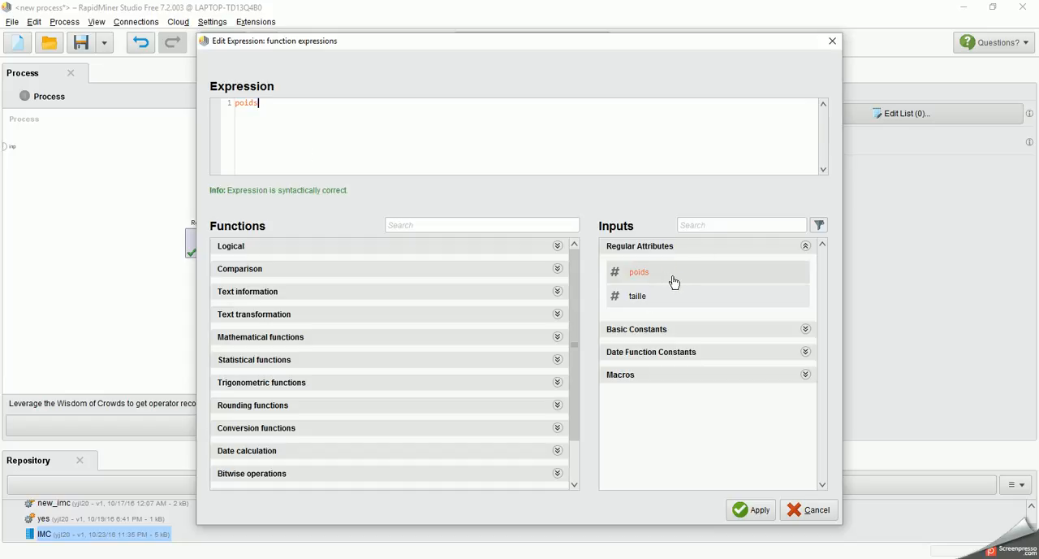
{"action": "left_click", "coordinate": [389, 137]}
{"action": "type", "text": "/"}
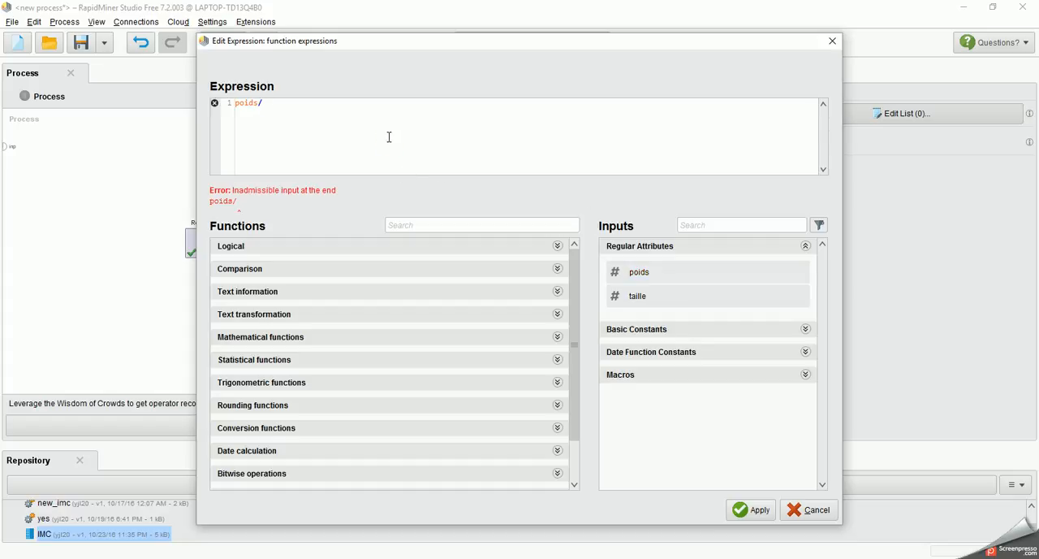
{"action": "left_click", "coordinate": [629, 296]}
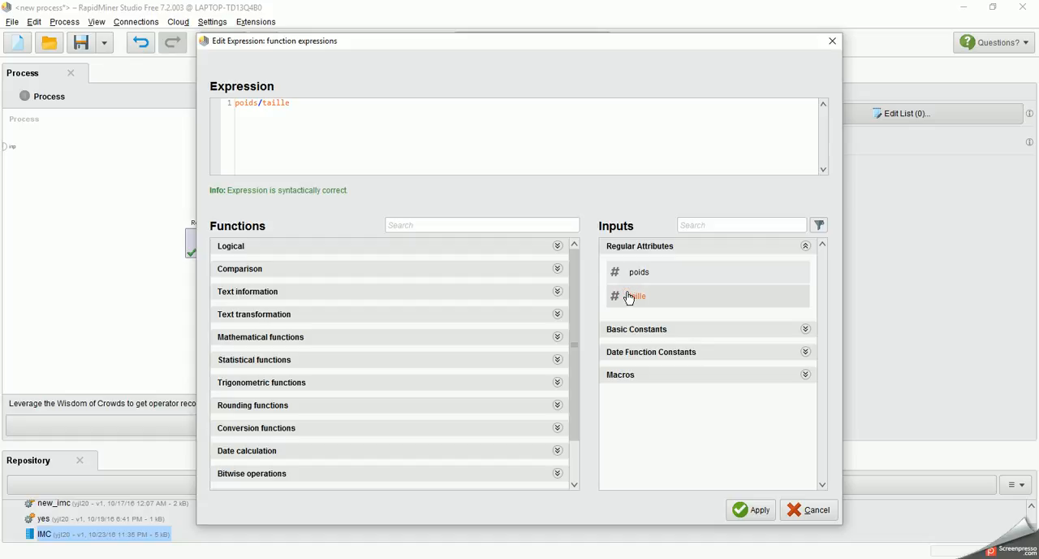
{"action": "type", "text": "^2"}
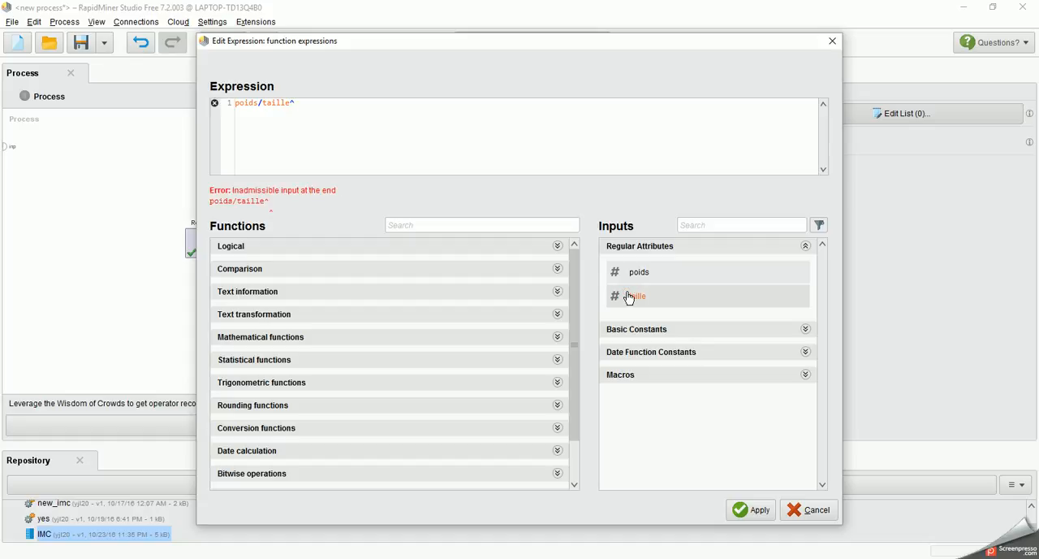
{"action": "left_click", "coordinate": [753, 510]}
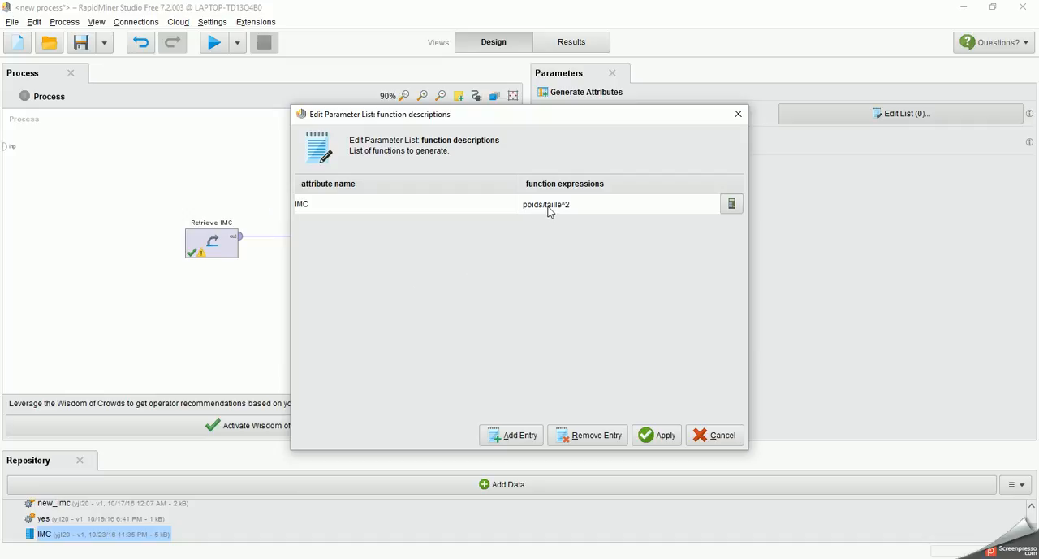
{"action": "left_click", "coordinate": [657, 436]}
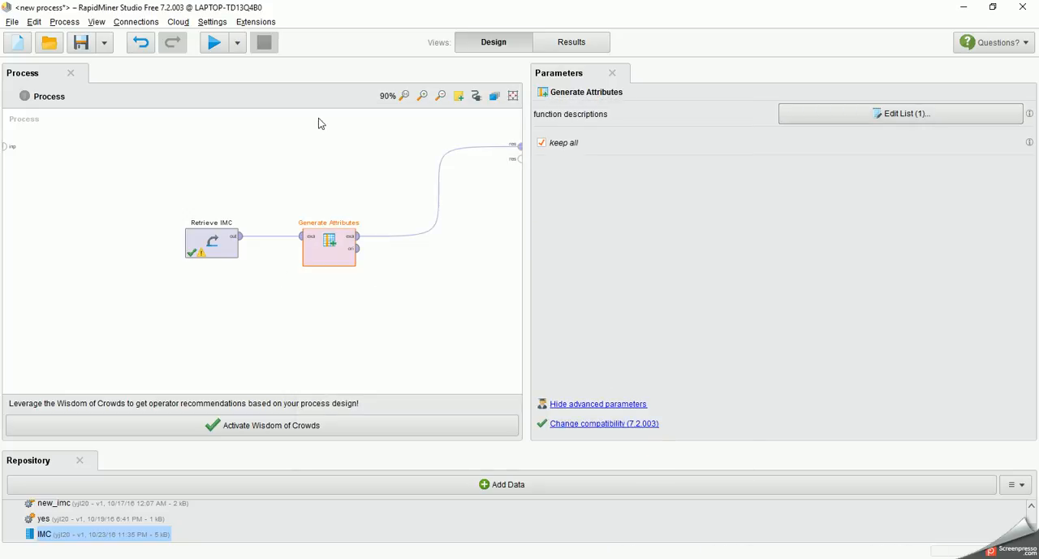
Step: Run the process and look through the IMC column in the resulting example set
{"action": "left_click", "coordinate": [214, 45]}
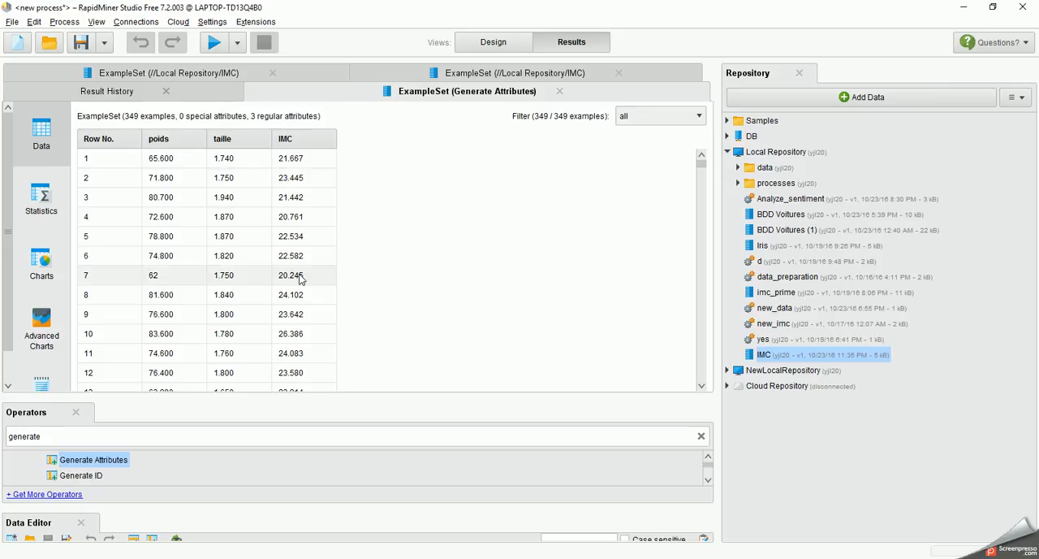
{"action": "left_click", "coordinate": [703, 387]}
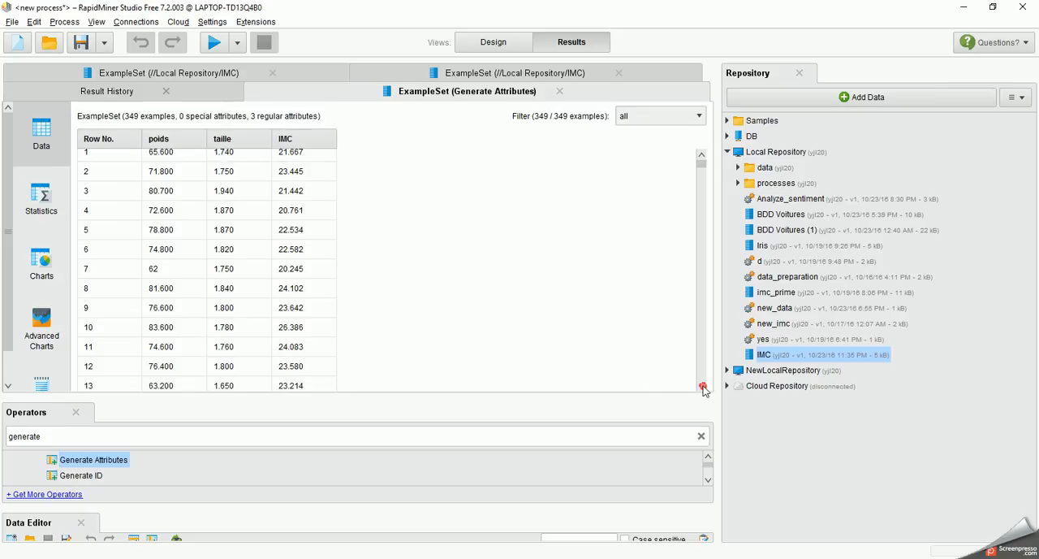
{"action": "scroll", "coordinate": [703, 388], "scroll_direction": "down", "scroll_amount": 4}
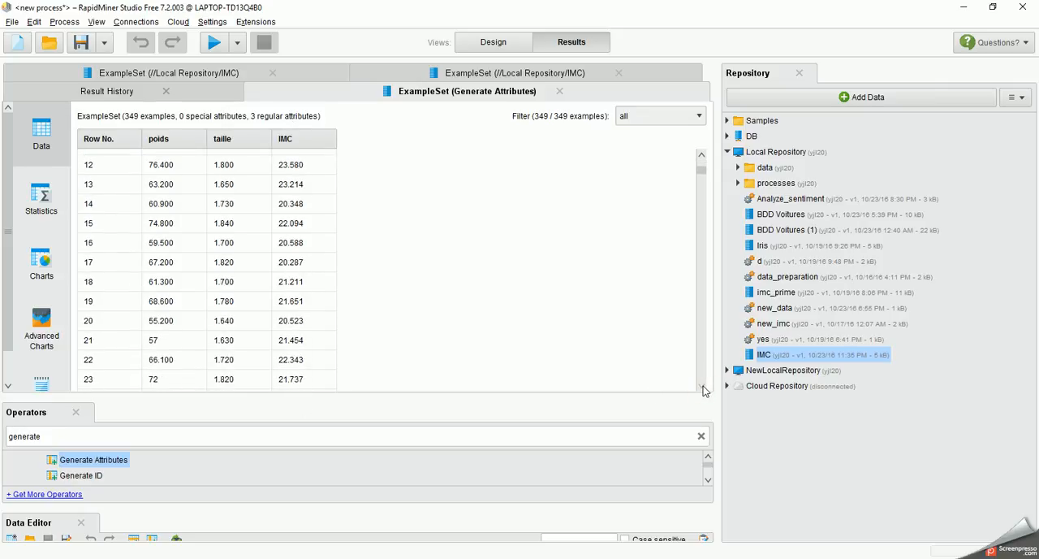
{"action": "scroll", "coordinate": [703, 389], "scroll_direction": "down", "scroll_amount": 4}
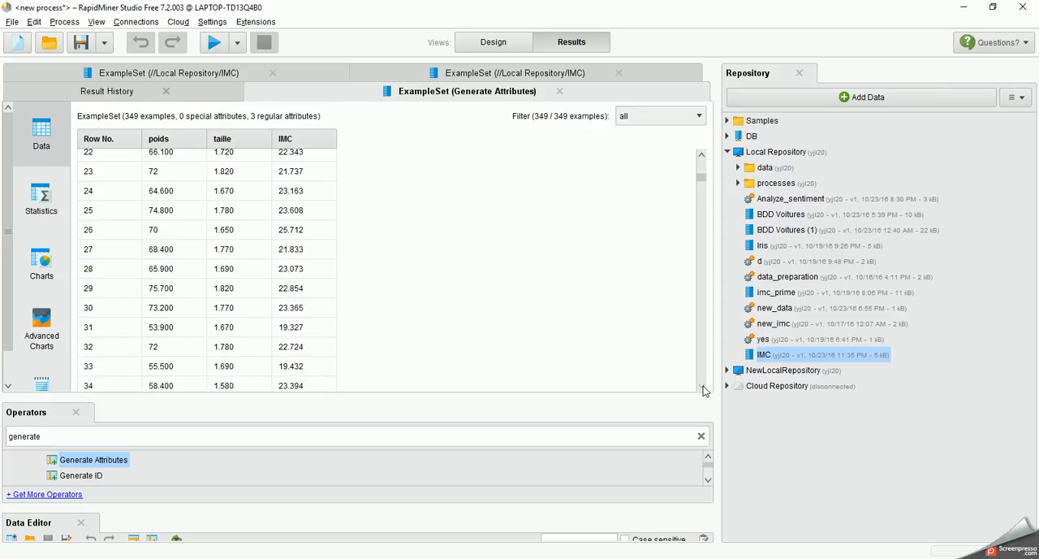
{"action": "scroll", "coordinate": [703, 389], "scroll_direction": "down", "scroll_amount": 4}
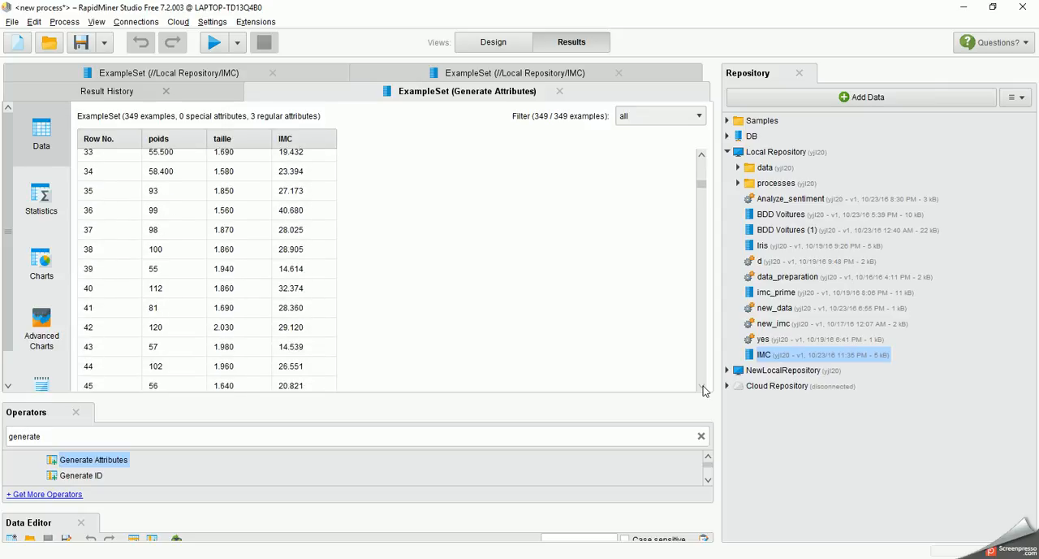
{"action": "left_click", "coordinate": [697, 359]}
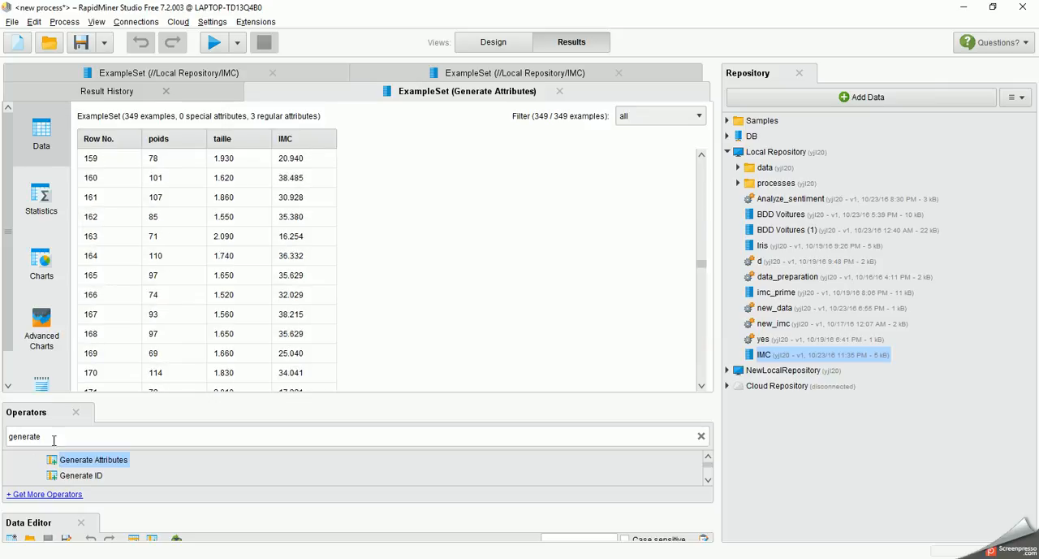
{"action": "left_click", "coordinate": [98, 437]}
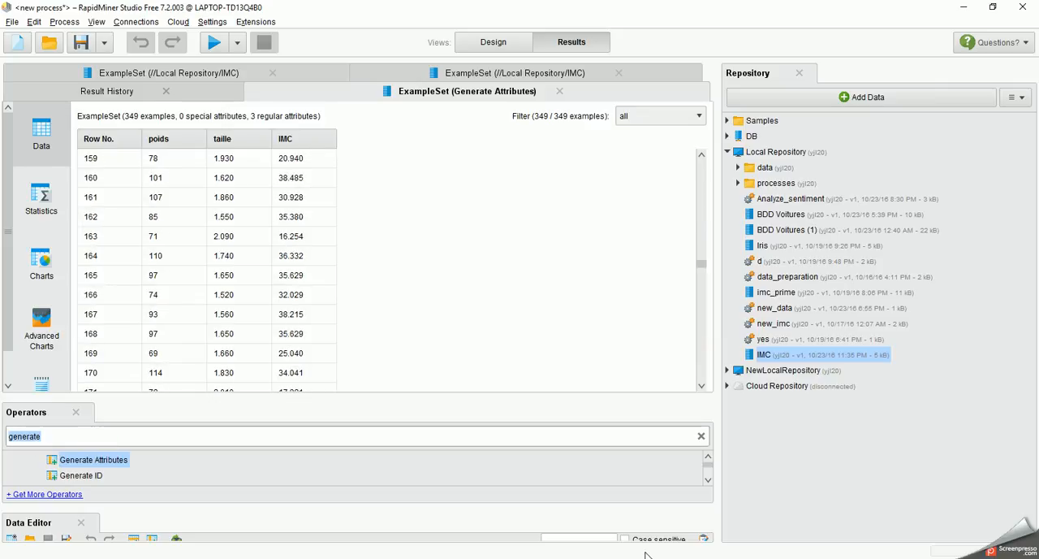